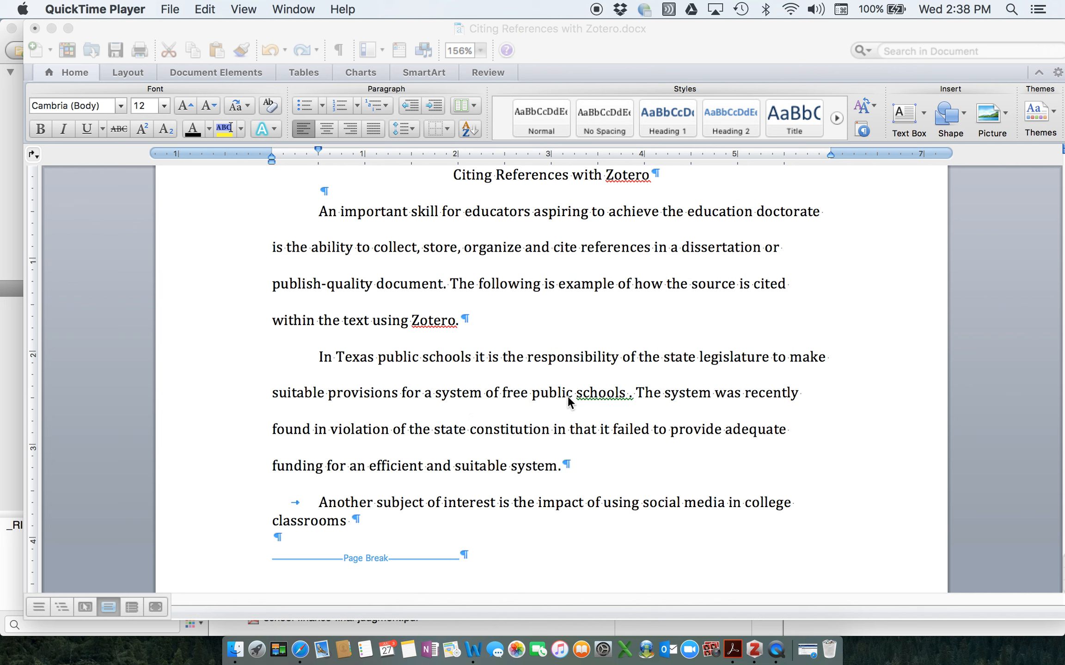
Insert a Zotero citation for the first Texas Constitution entry in the WGR collection after "free public schools", before the period.
{"action": "left_click", "coordinate": [629, 394]}
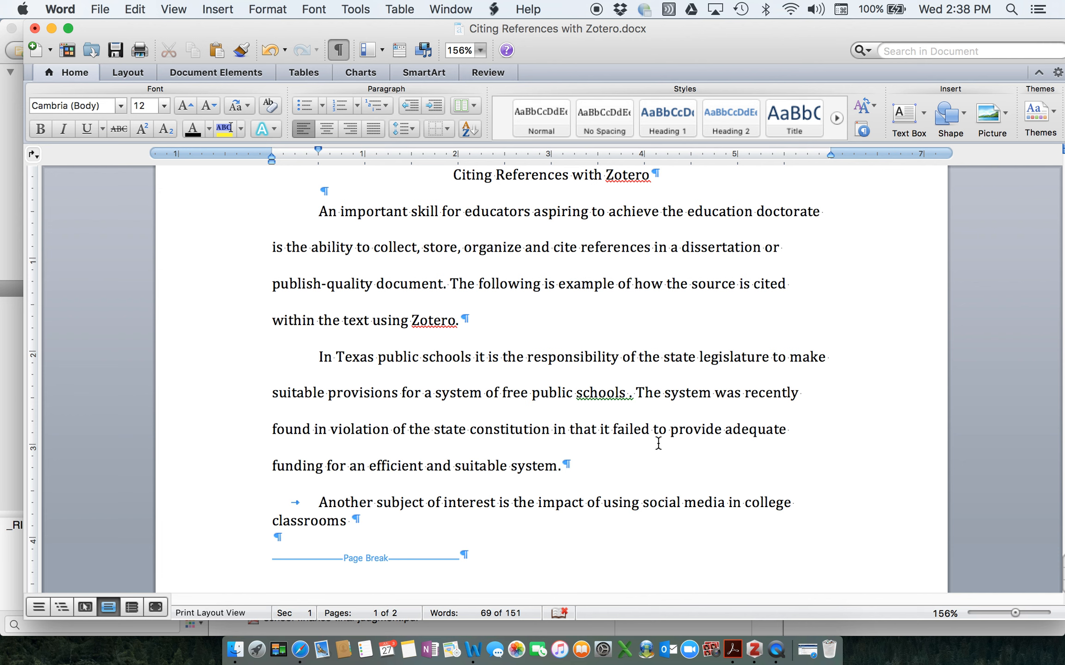
{"action": "left_click", "coordinate": [494, 9]}
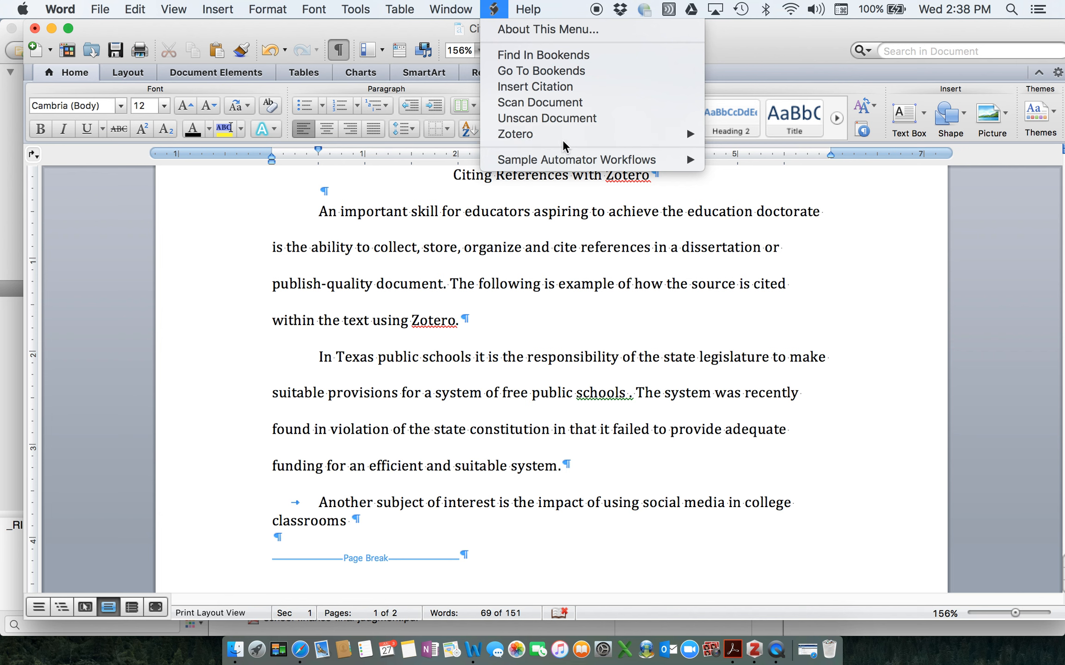
{"action": "mouse_move", "coordinate": [556, 139]}
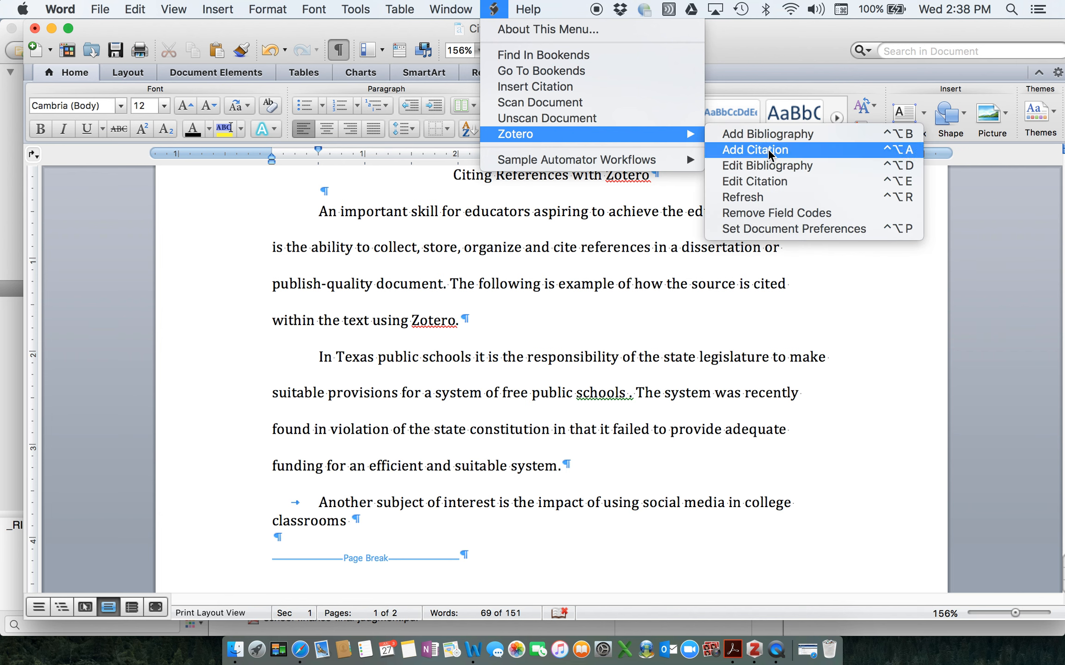
{"action": "left_click", "coordinate": [768, 148]}
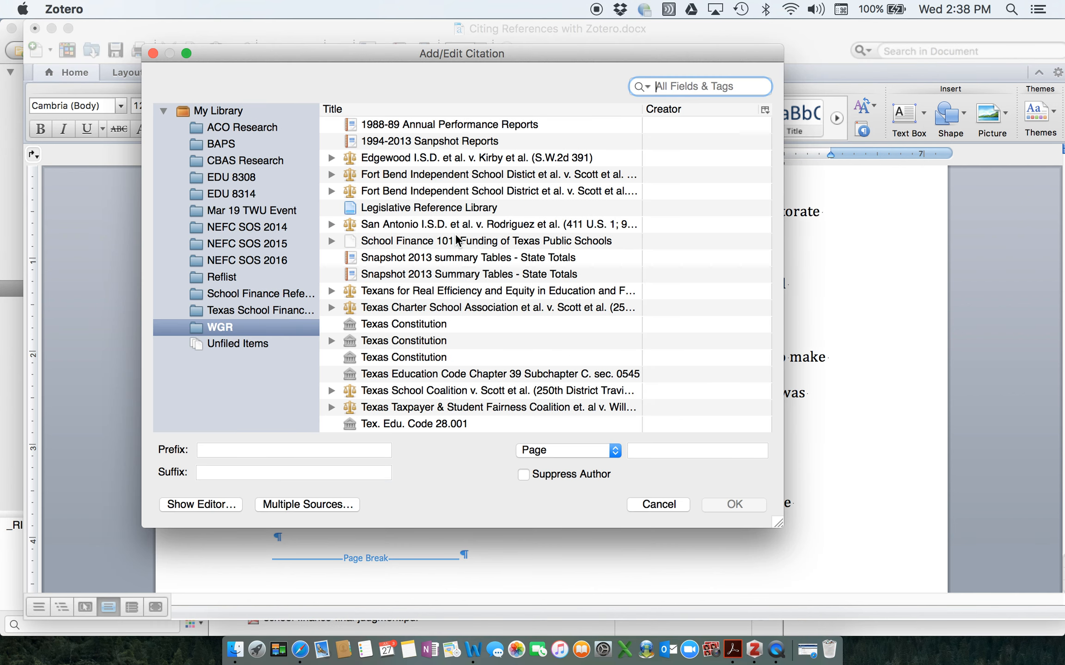
{"action": "left_click", "coordinate": [408, 324]}
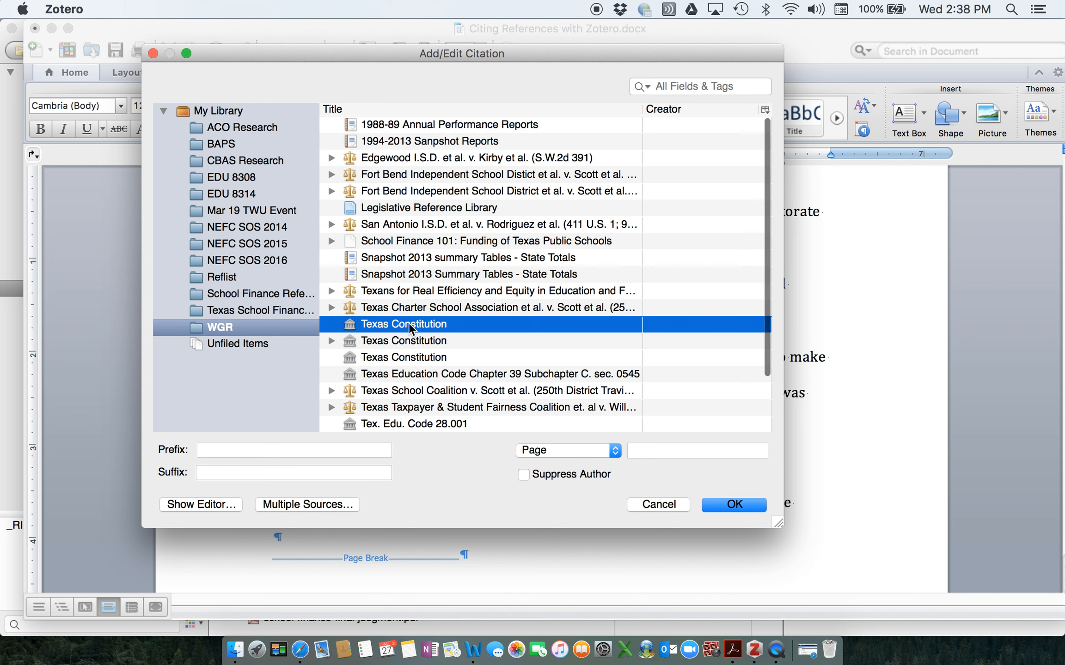
{"action": "left_click", "coordinate": [715, 505]}
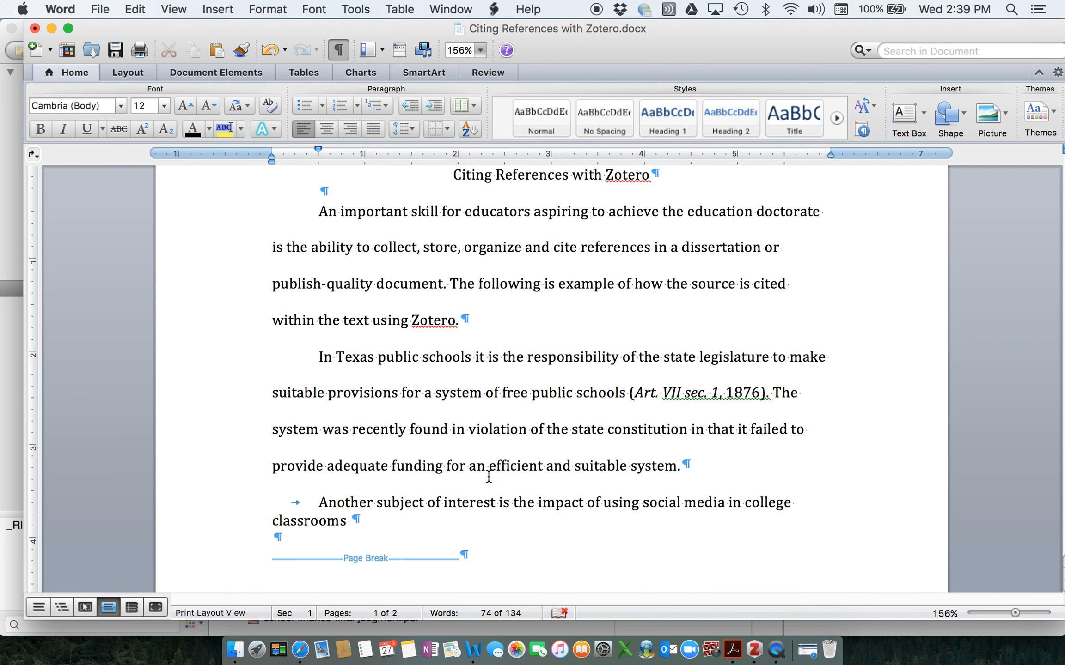
Cite the second "The Texas Taxpayer & Student Fairness Coalition" case from the WGR collection after "efficient and suitable system", before the period.
{"action": "left_click", "coordinate": [676, 469]}
{"action": "left_click", "coordinate": [494, 6]}
{"action": "mouse_move", "coordinate": [589, 134]}
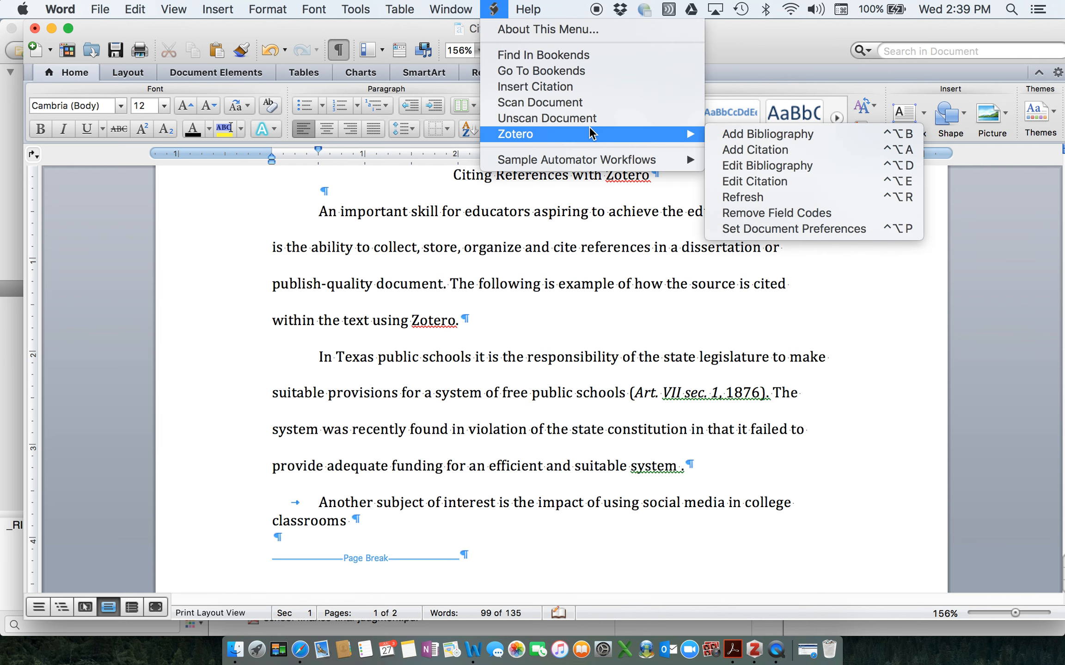
{"action": "left_click", "coordinate": [748, 149]}
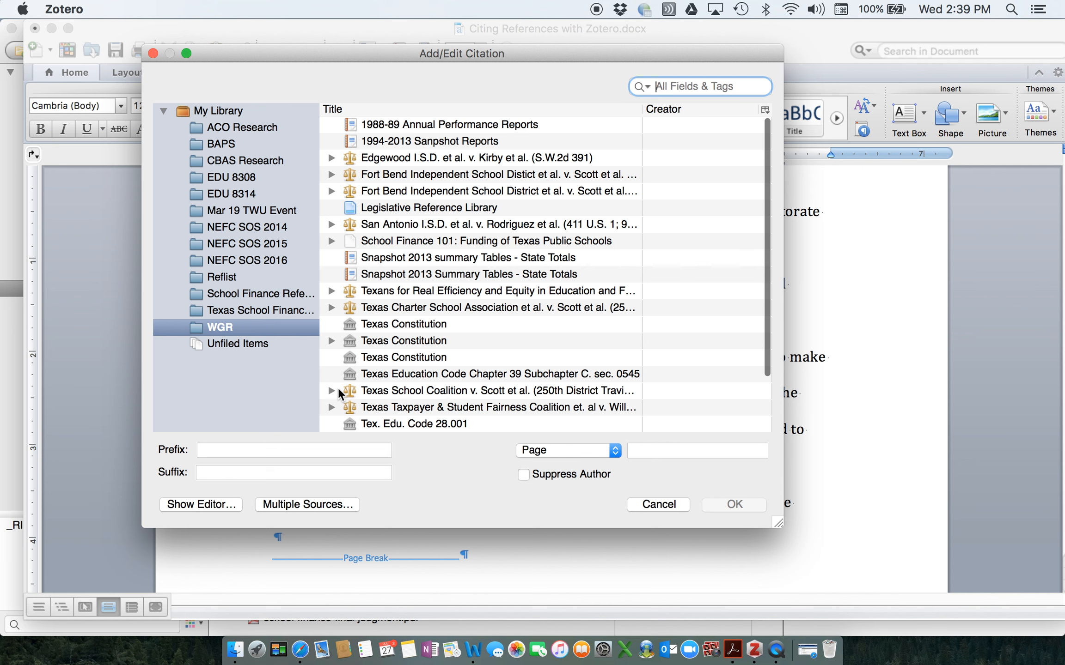
{"action": "left_click", "coordinate": [331, 391]}
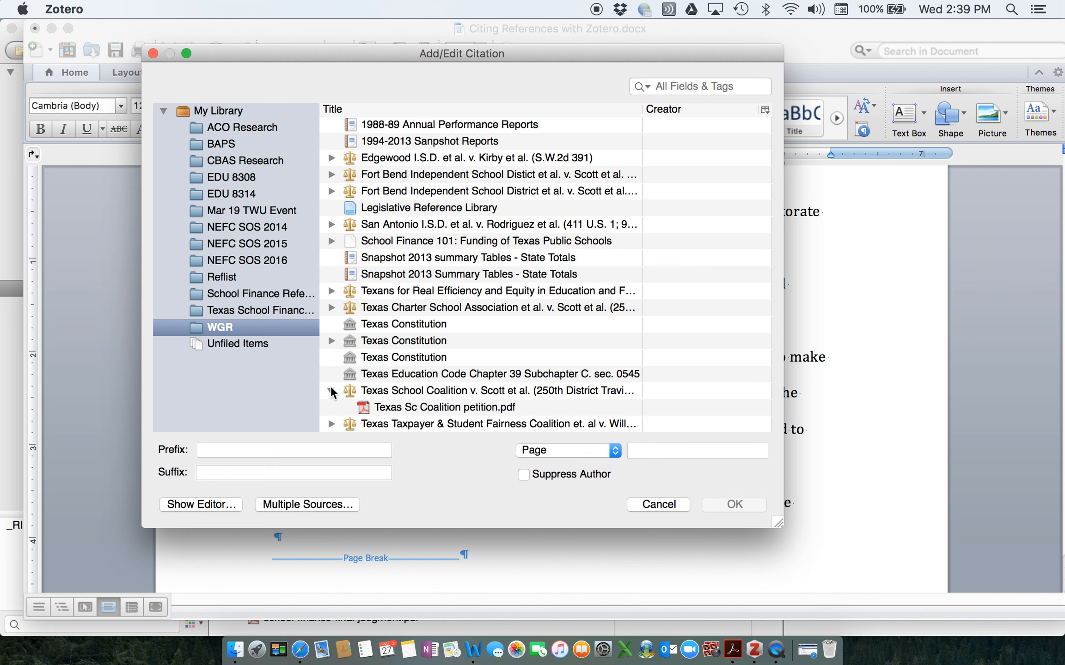
{"action": "scroll", "coordinate": [402, 307], "scroll_direction": "down", "scroll_amount": 5}
{"action": "left_click", "coordinate": [331, 390]}
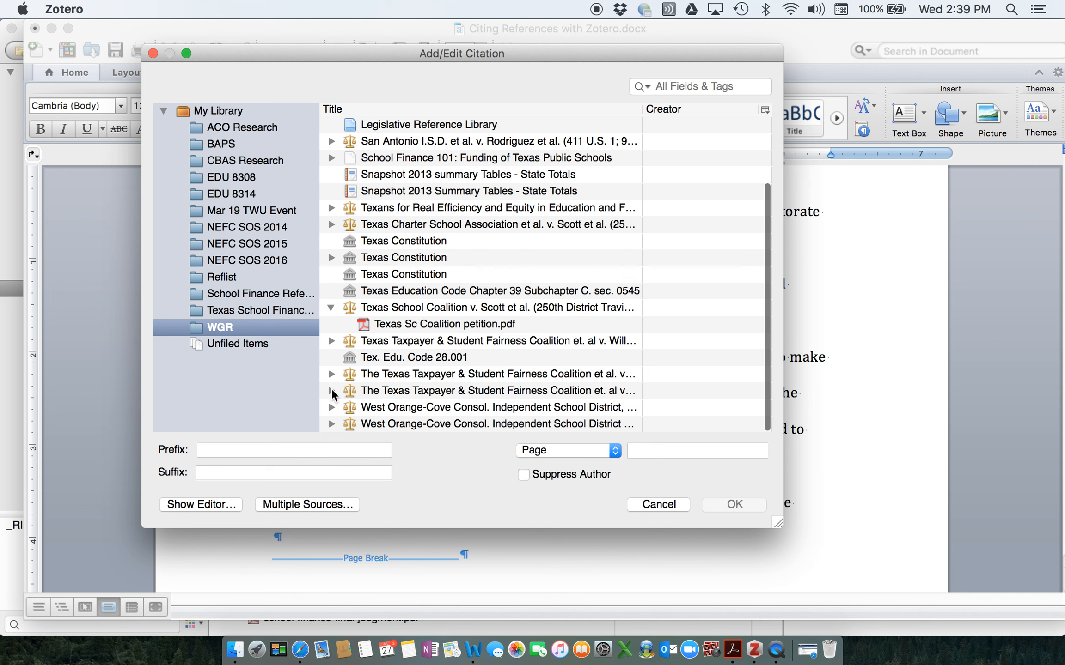
{"action": "left_click", "coordinate": [427, 391]}
{"action": "left_click", "coordinate": [743, 503]}
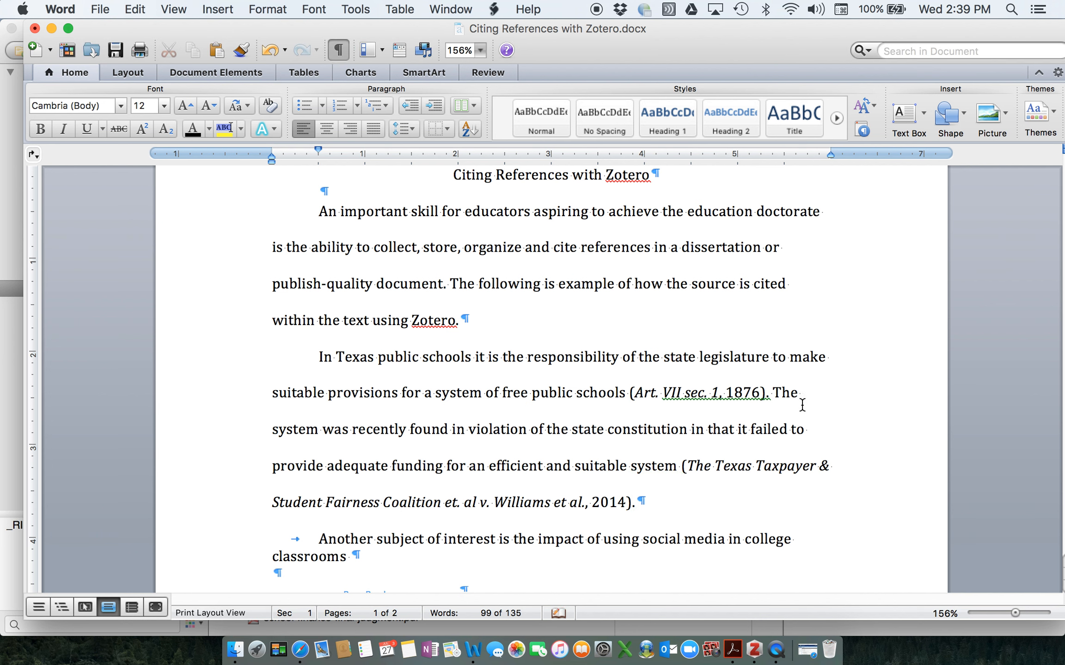
Enter an opening parenthesis after "college classrooms" and cite the first "Can millennials pay attention to classwork while texting" item from EDU 8308.
{"action": "scroll", "coordinate": [782, 409], "scroll_direction": "down", "scroll_amount": 2}
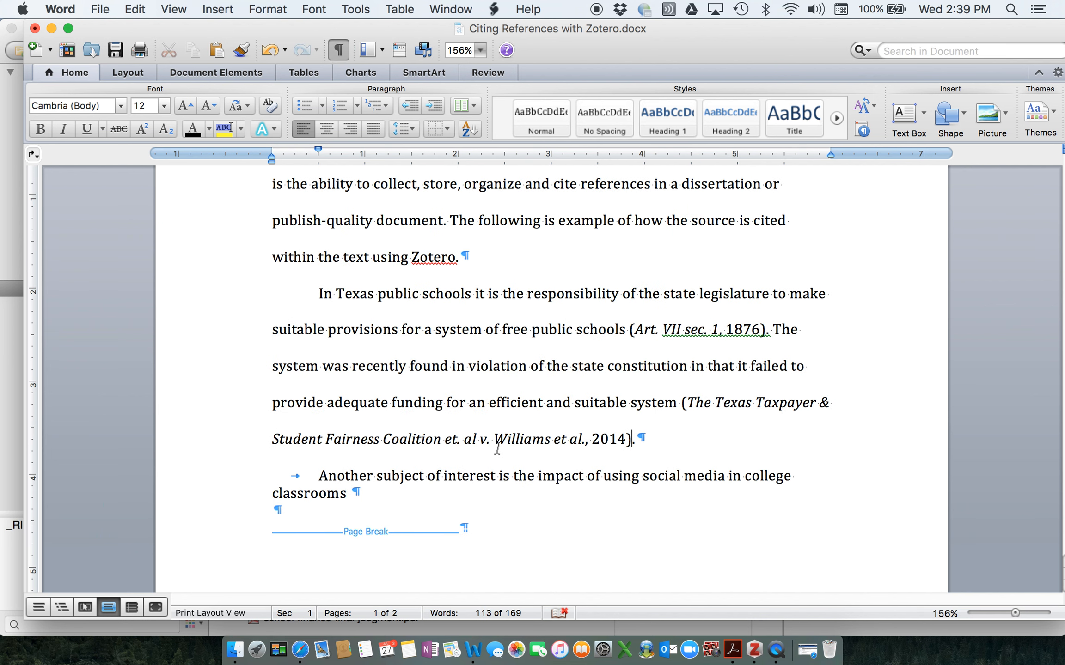
{"action": "scroll", "coordinate": [596, 488], "scroll_direction": "down", "scroll_amount": 2}
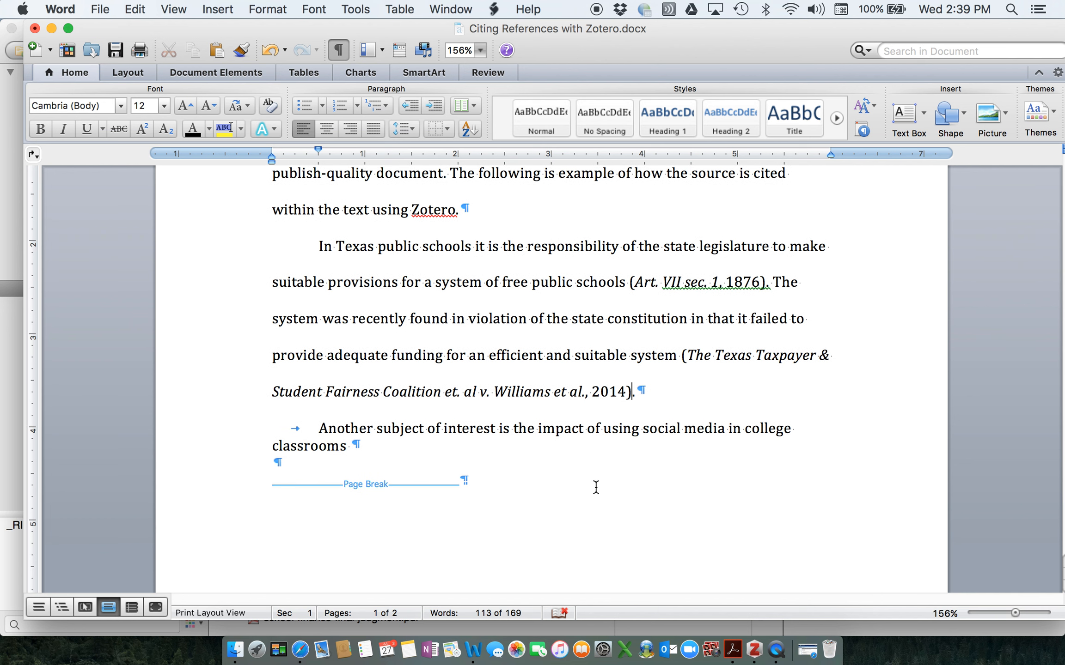
{"action": "left_click", "coordinate": [349, 447]}
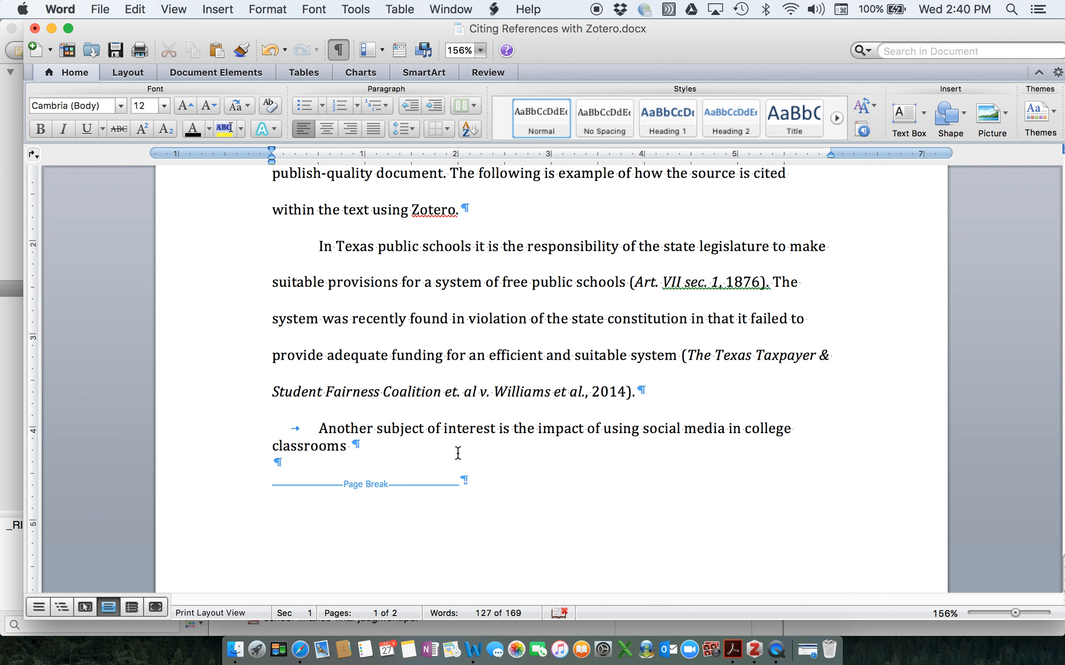
{"action": "type", "text": "("}
{"action": "left_click", "coordinate": [493, 10]}
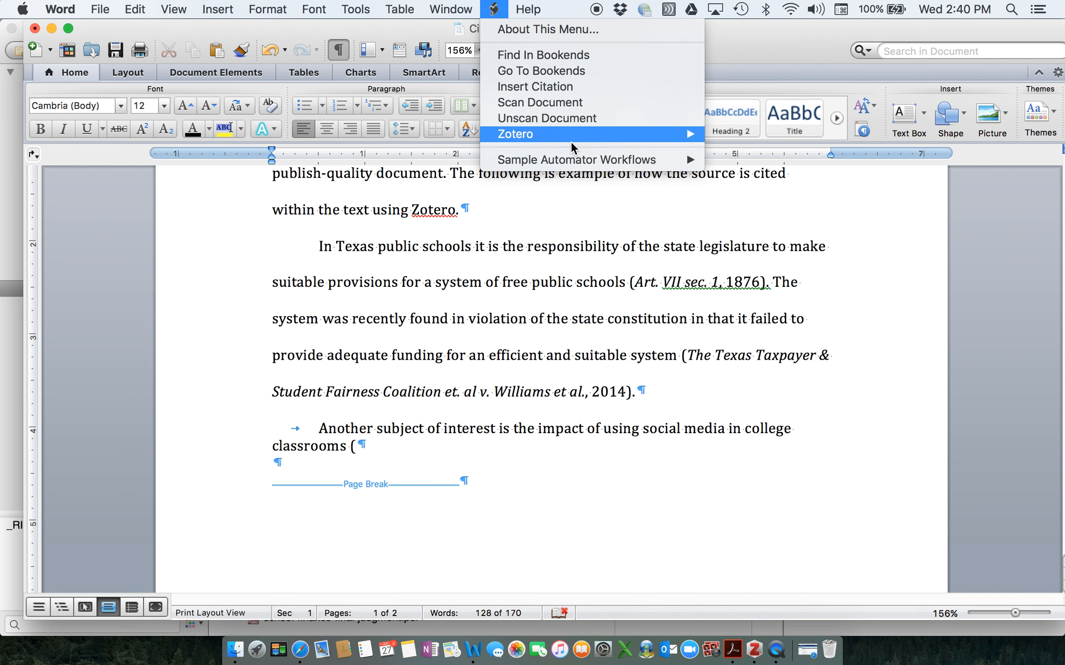
{"action": "mouse_move", "coordinate": [673, 141]}
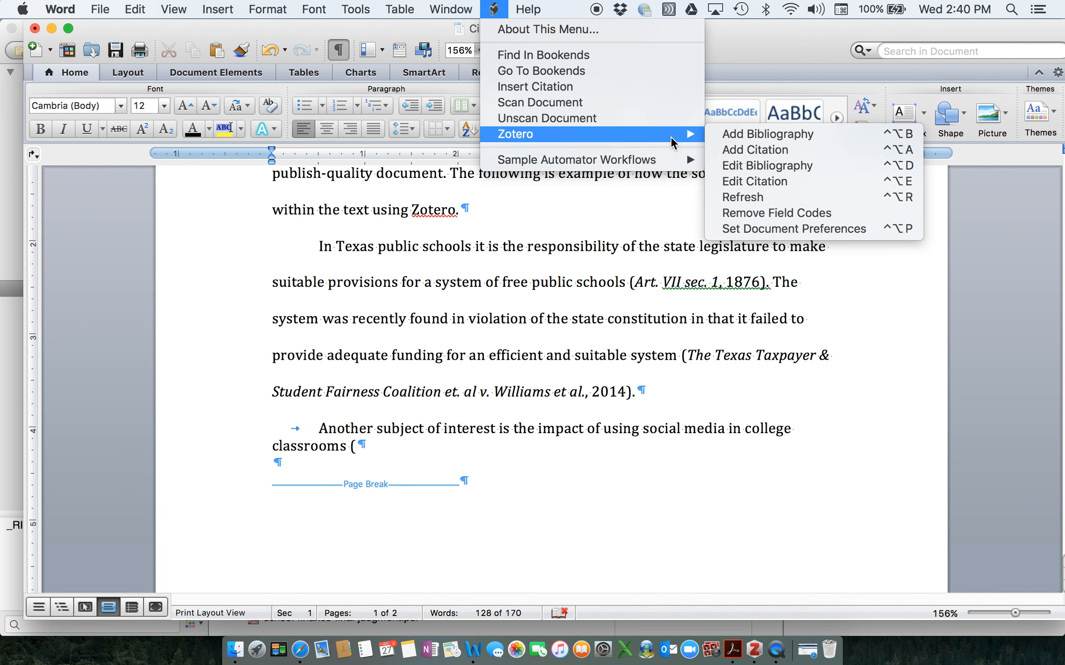
{"action": "left_click", "coordinate": [750, 151]}
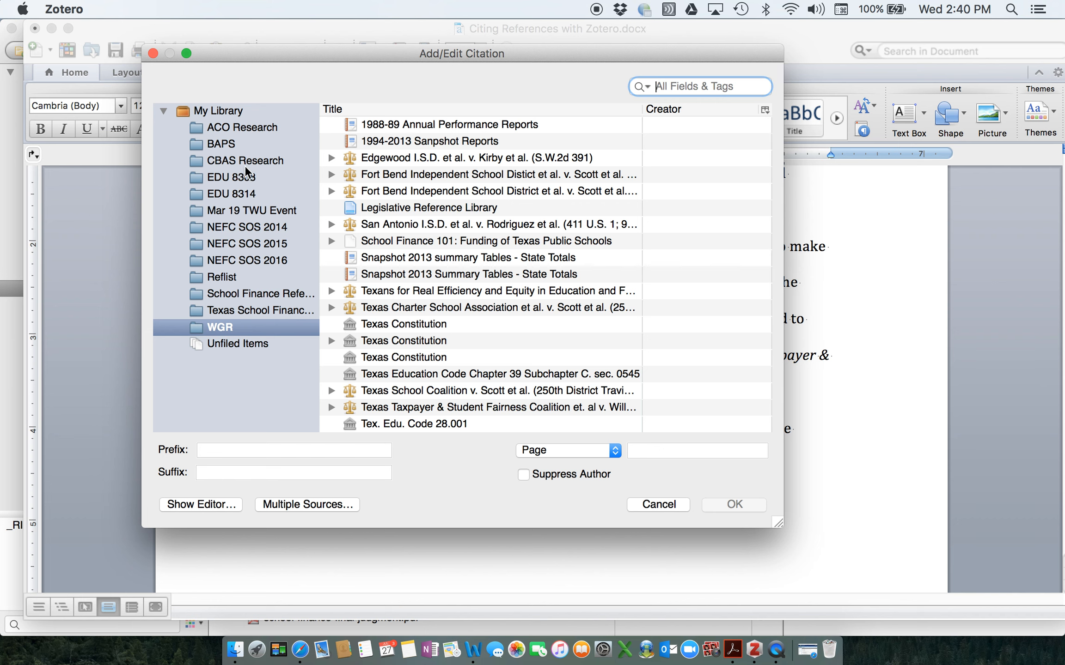
{"action": "left_click", "coordinate": [231, 179]}
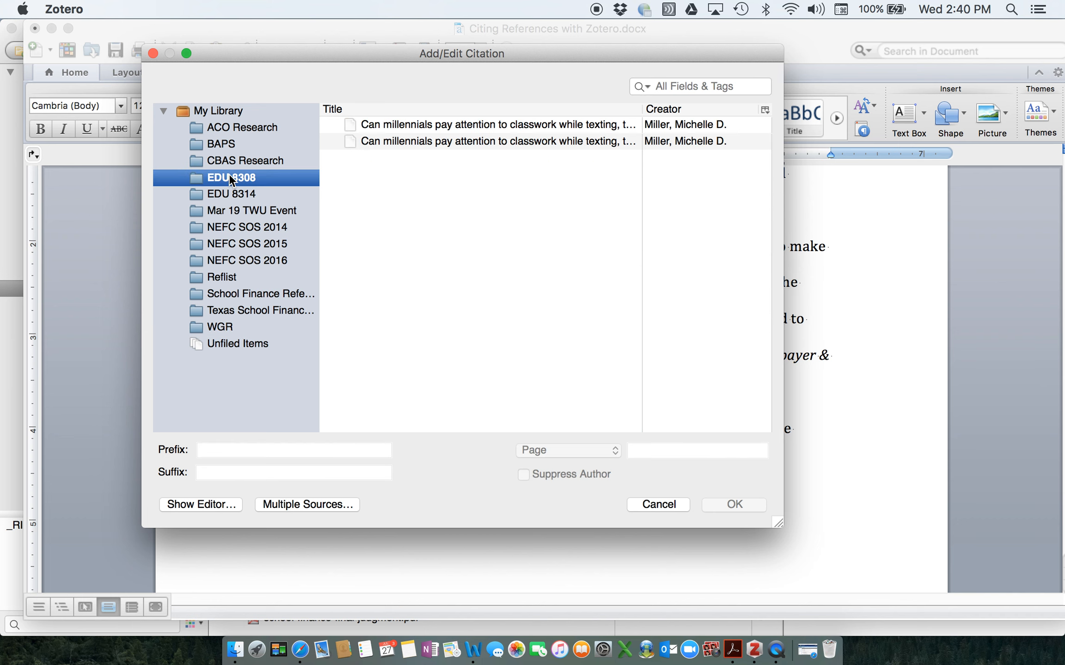
{"action": "left_click", "coordinate": [402, 125]}
{"action": "left_click", "coordinate": [738, 504]}
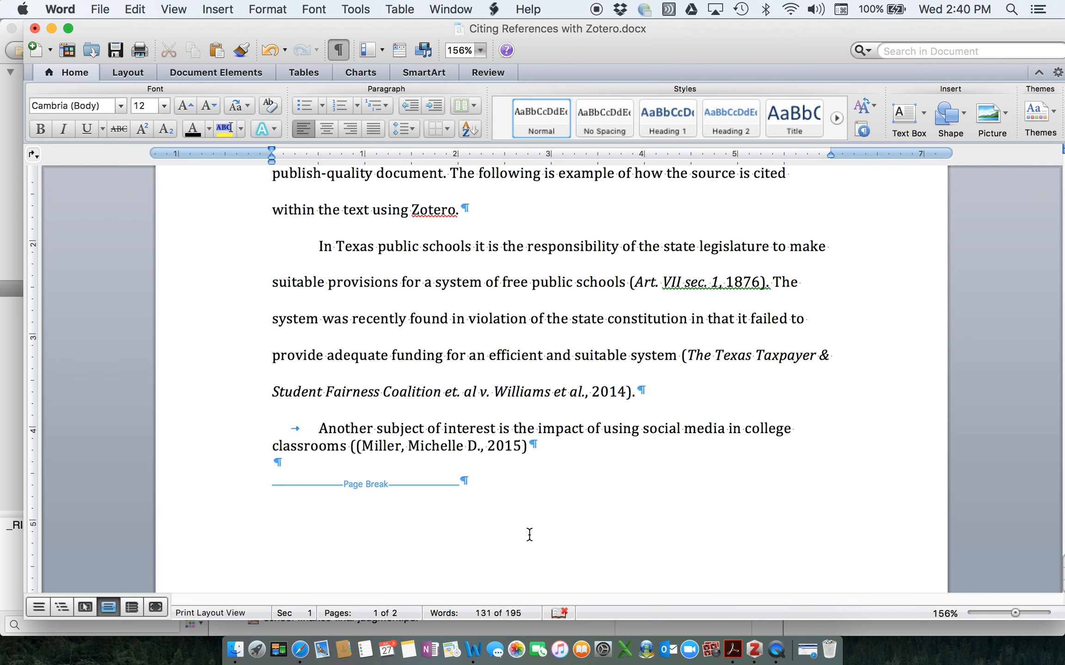
Delete all the existing reference entries below the Works Cited heading on the second page.
{"action": "key", "text": "Down"}
{"action": "key", "text": "Down"}
{"action": "key", "text": "Down"}
{"action": "scroll", "coordinate": [528, 534], "scroll_direction": "down", "scroll_amount": 3}
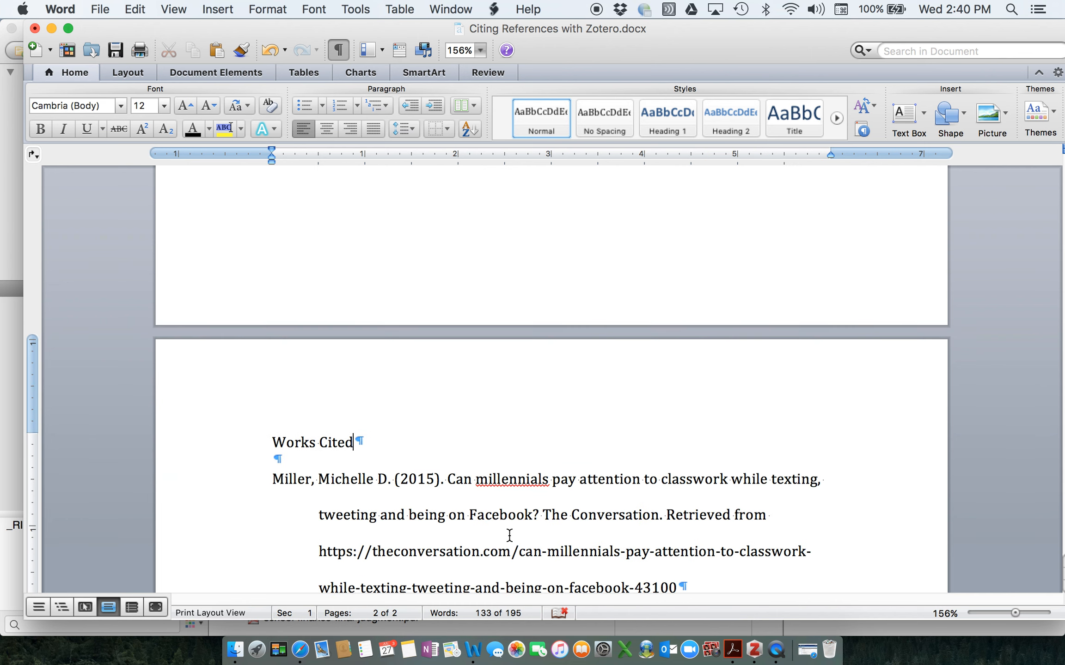
{"action": "scroll", "coordinate": [274, 436], "scroll_direction": "down", "scroll_amount": 2}
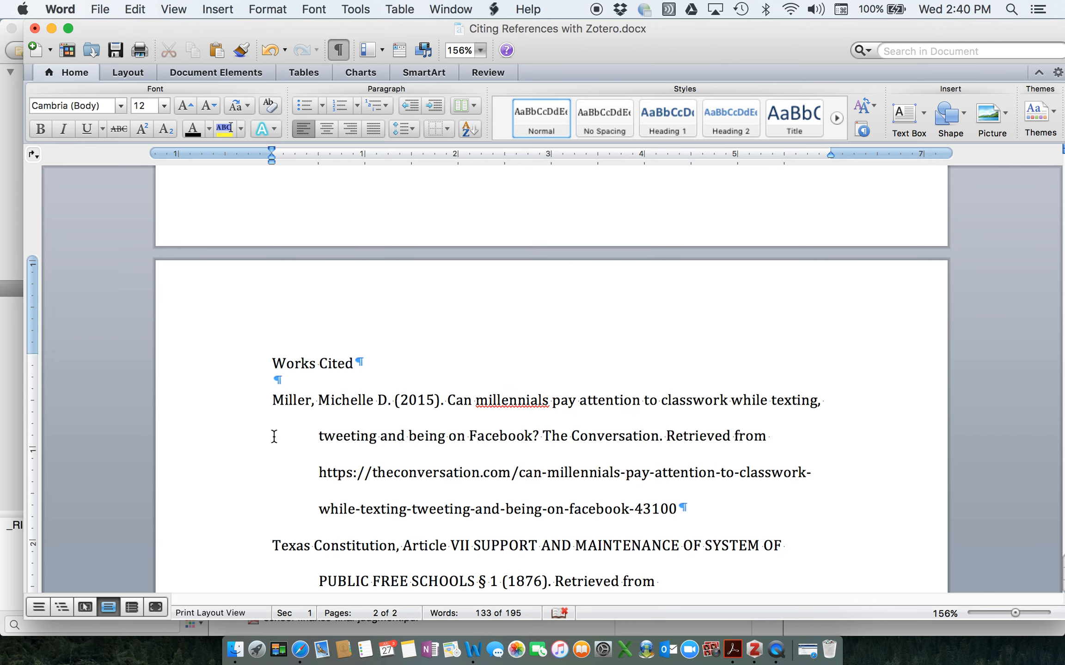
{"action": "left_click_drag", "start_coordinate": [273, 401], "coordinate": [583, 649]}
{"action": "key", "text": "BackSpace"}
Insert a Zotero bibliography on the last empty line below the Works Cited heading and review its entries.
{"action": "scroll", "coordinate": [487, 465], "scroll_direction": "up", "scroll_amount": 10}
{"action": "scroll", "coordinate": [487, 466], "scroll_direction": "down", "scroll_amount": 5}
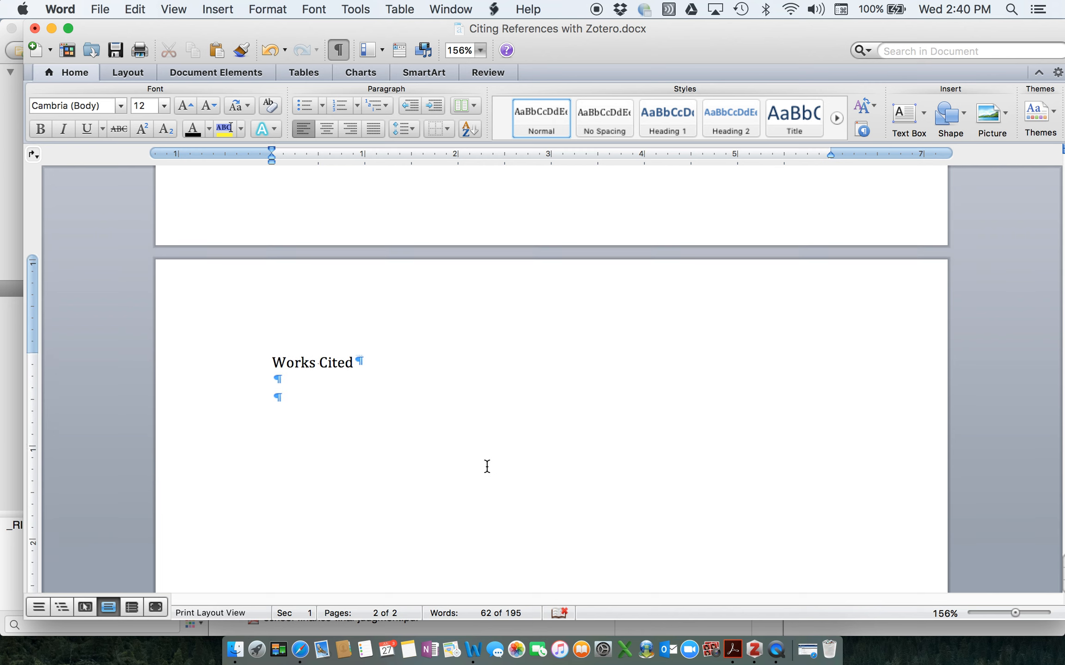
{"action": "scroll", "coordinate": [486, 466], "scroll_direction": "up", "scroll_amount": 1}
{"action": "left_click", "coordinate": [280, 414]}
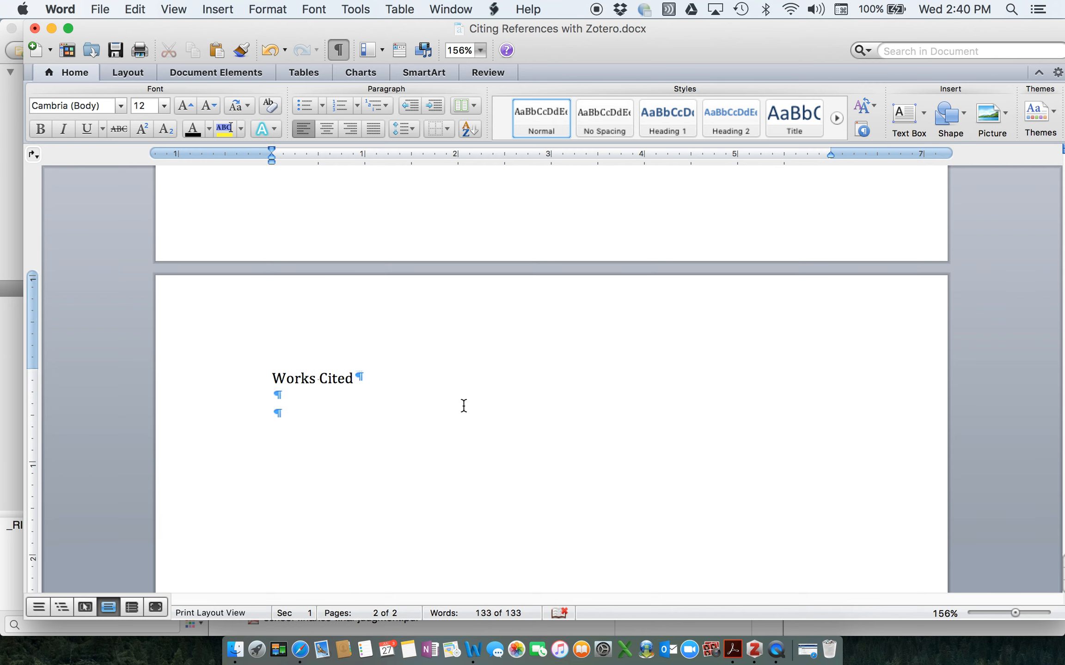
{"action": "scroll", "coordinate": [464, 406], "scroll_direction": "up", "scroll_amount": 10}
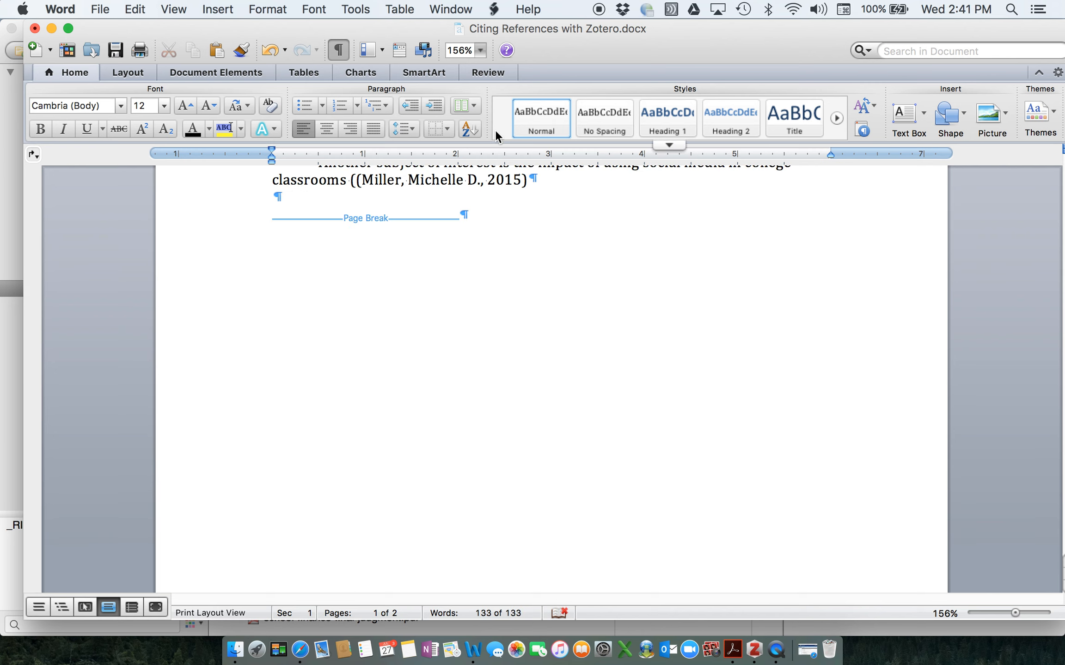
{"action": "left_click", "coordinate": [493, 9]}
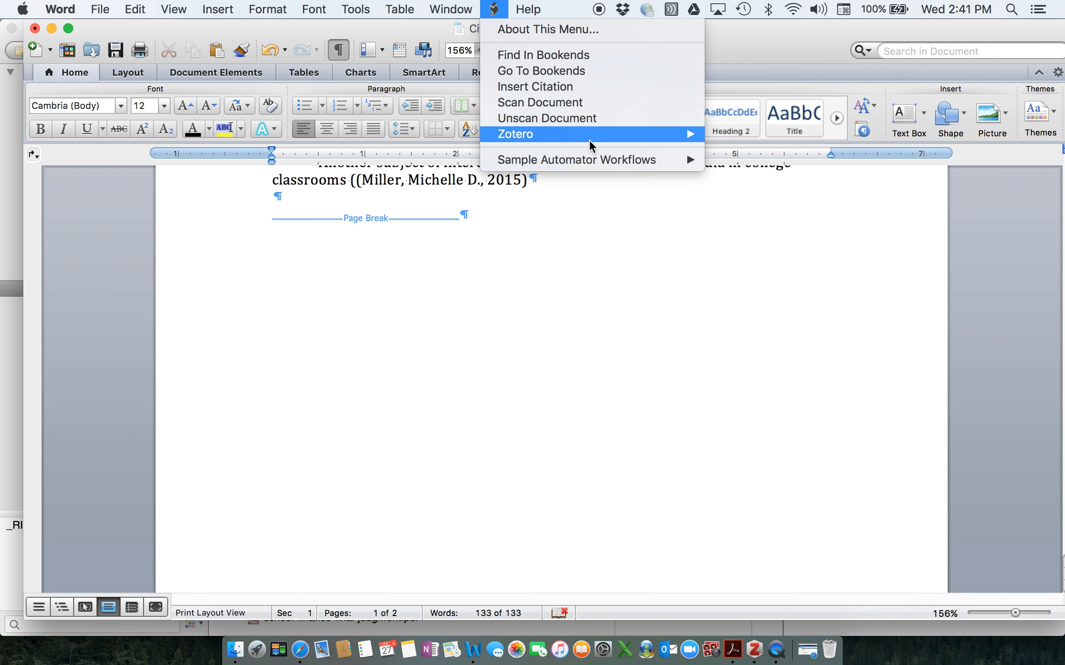
{"action": "mouse_move", "coordinate": [590, 139]}
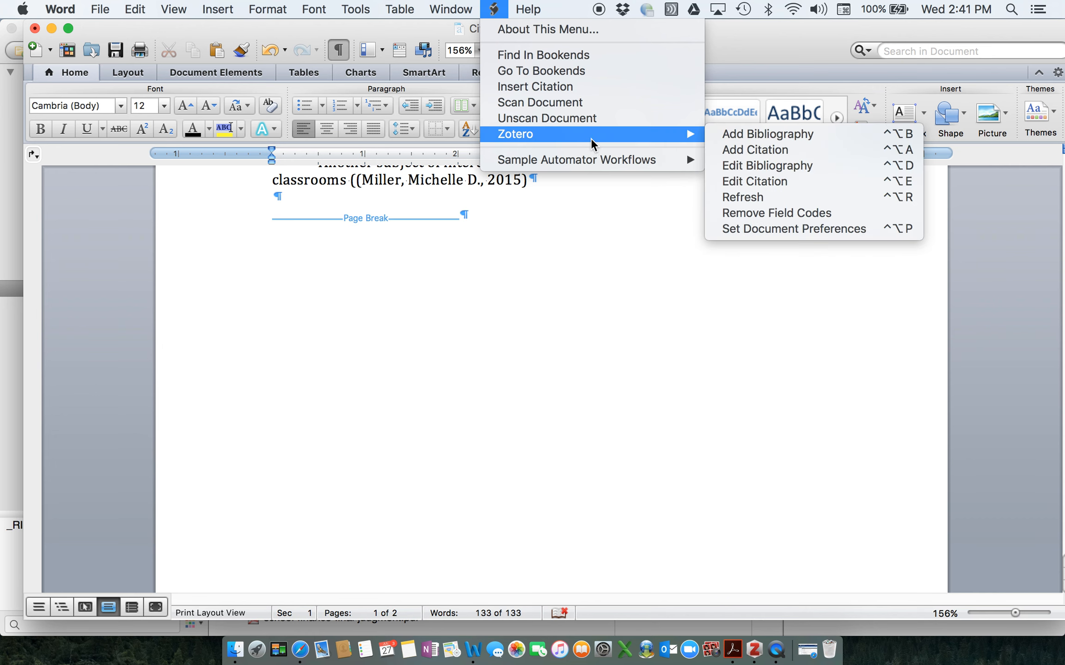
{"action": "left_click", "coordinate": [764, 132]}
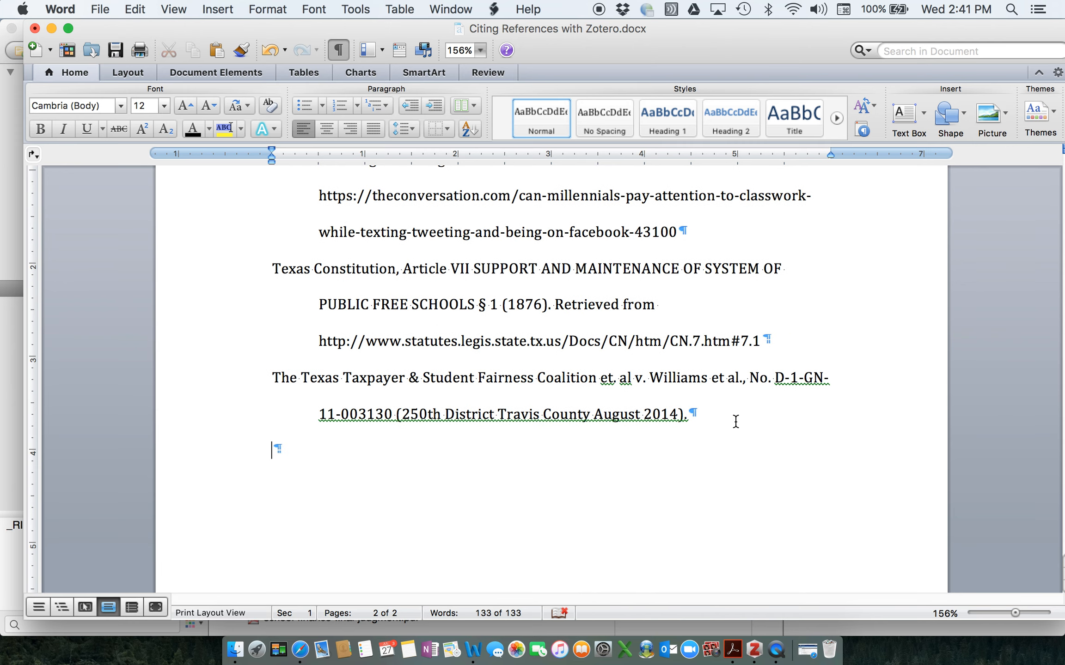
{"action": "scroll", "coordinate": [736, 421], "scroll_direction": "up", "scroll_amount": 3}
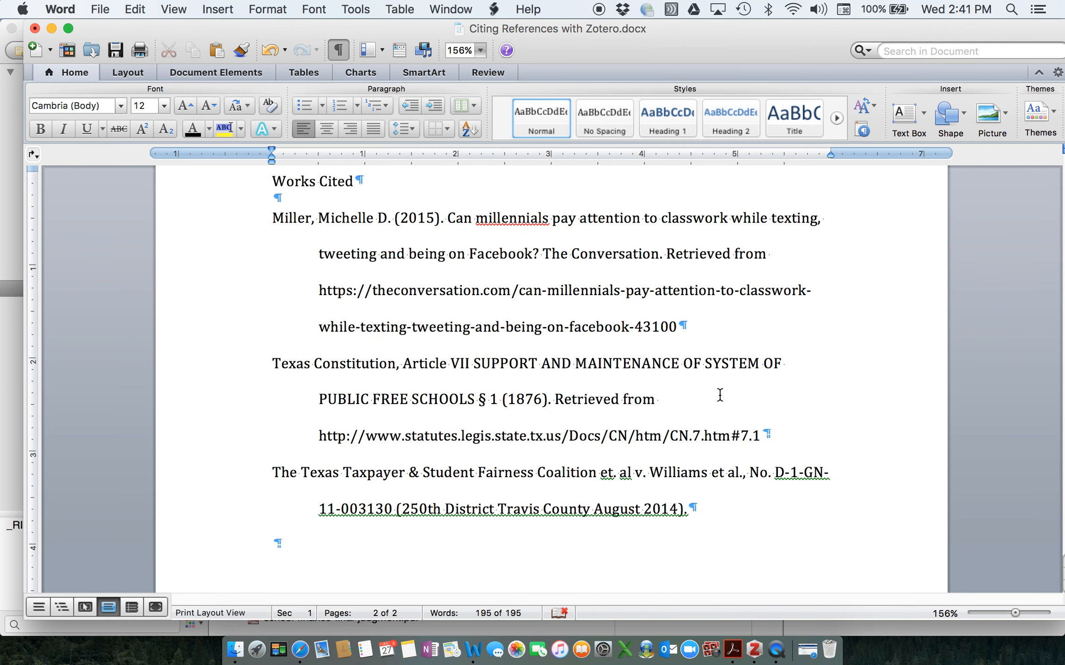
{"action": "scroll", "coordinate": [720, 395], "scroll_direction": "up", "scroll_amount": 2}
{"action": "scroll", "coordinate": [719, 395], "scroll_direction": "up", "scroll_amount": 4}
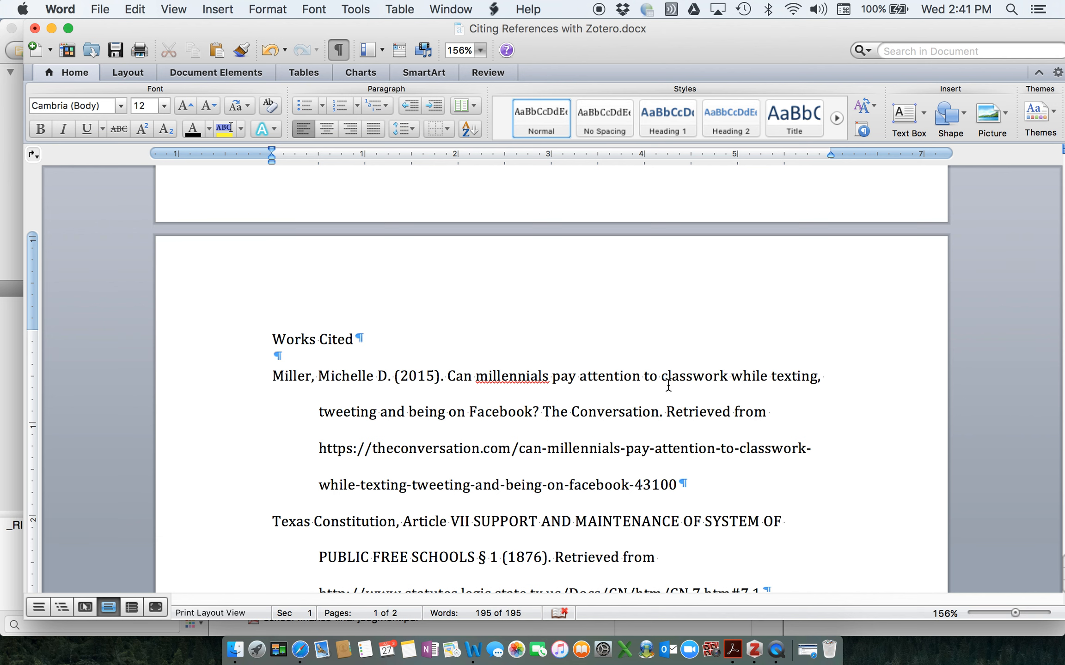
{"action": "scroll", "coordinate": [624, 397], "scroll_direction": "down", "scroll_amount": 5}
{"action": "scroll", "coordinate": [624, 397], "scroll_direction": "up", "scroll_amount": 2}
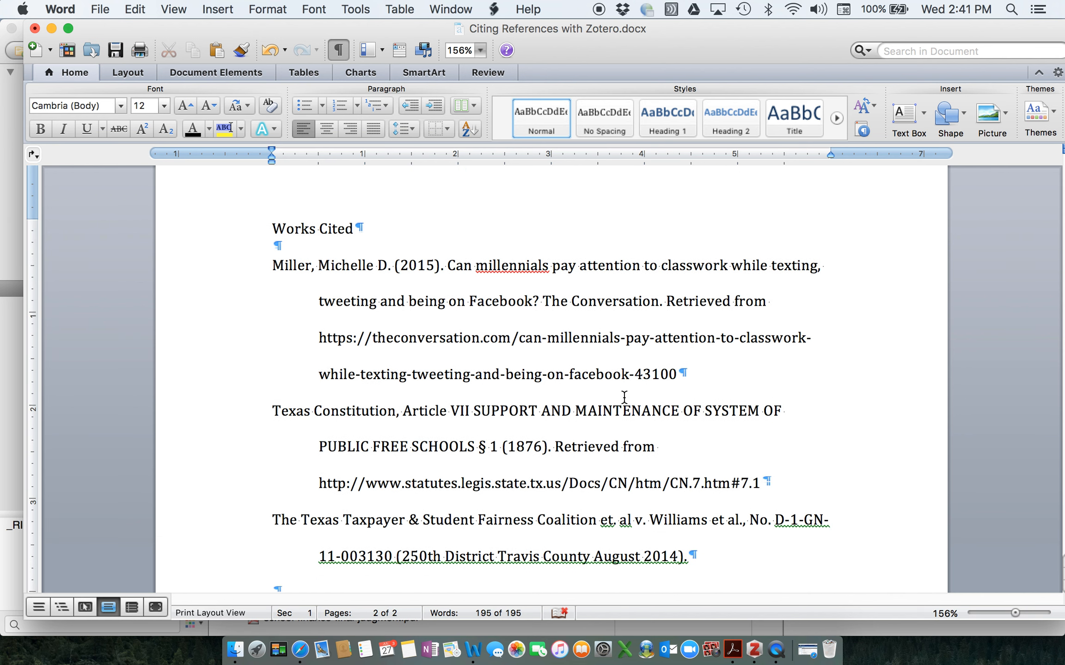